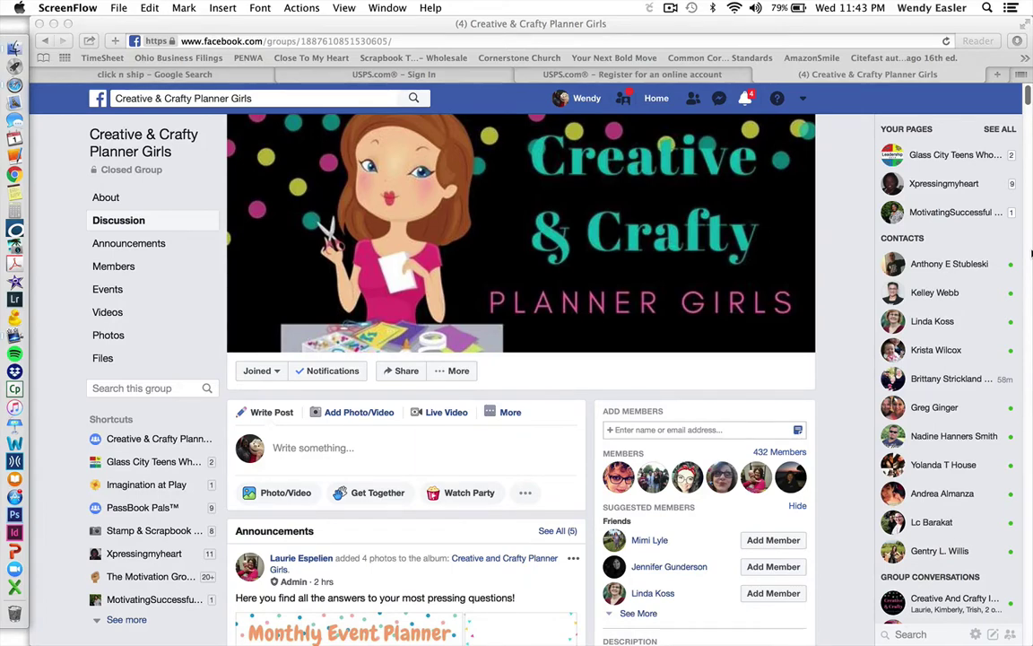
- Switch to the Google results for 'click n ship' showing the USPS Click-N-Ship site
left_click(224, 70)
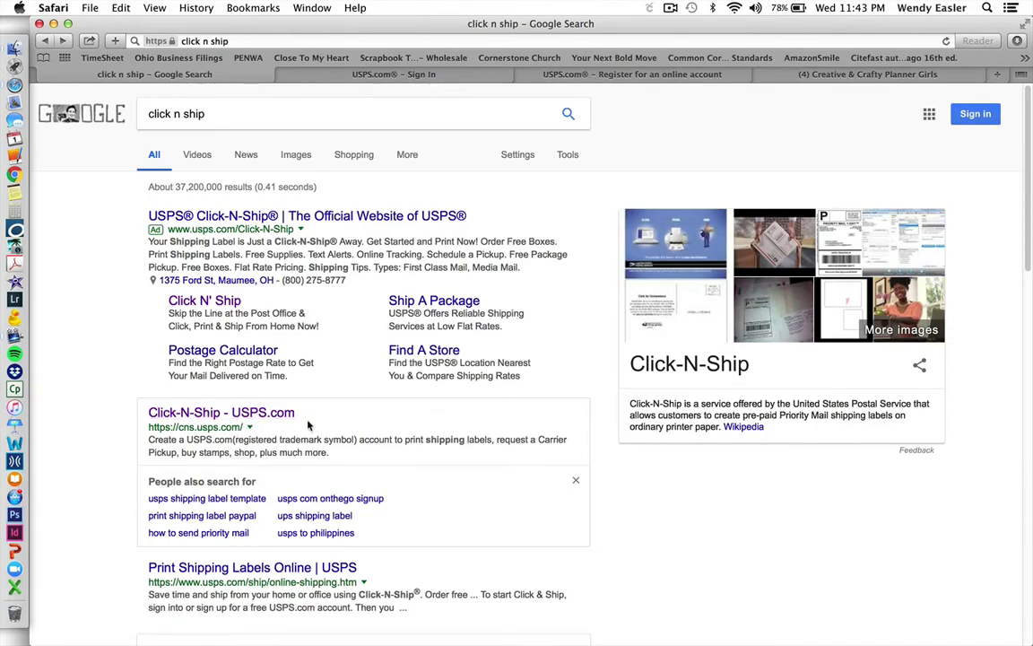
- Go from the USPS.com sign-in page to the Create Your USPS.com Account registration form
left_click(408, 75)
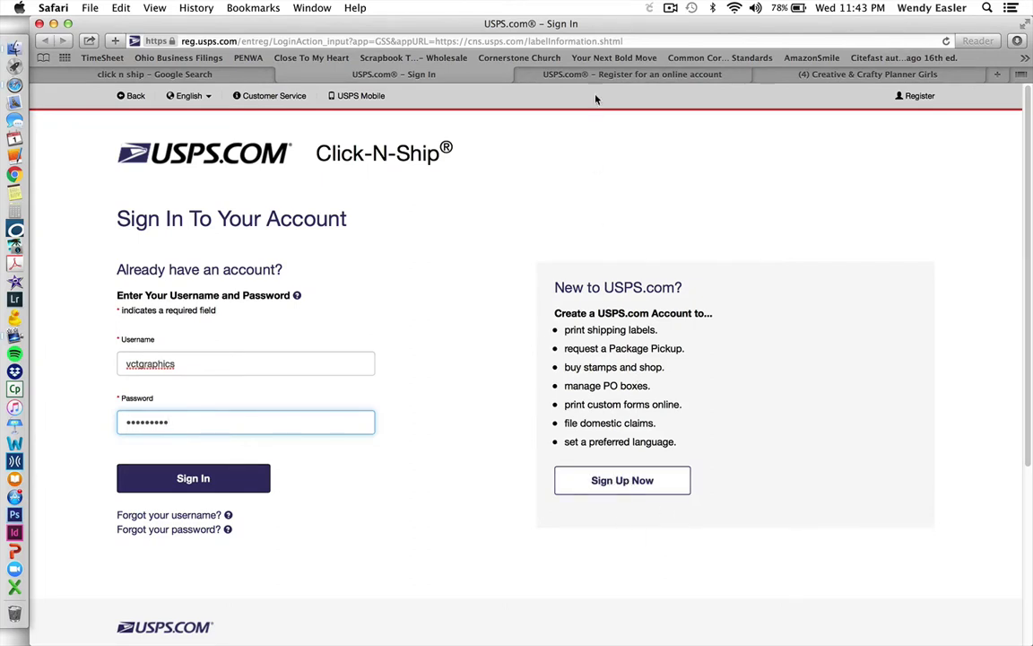
left_click(538, 72)
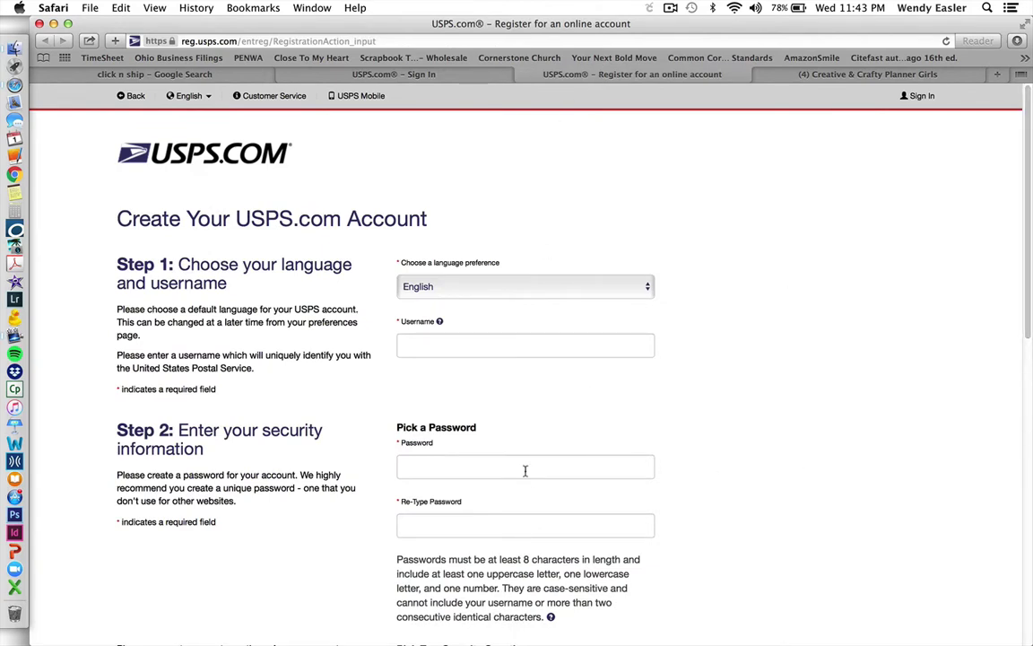
- Choose Personal Account as the account type in Step 3 of the registration form
left_click_drag(1029, 268, 1031, 551)
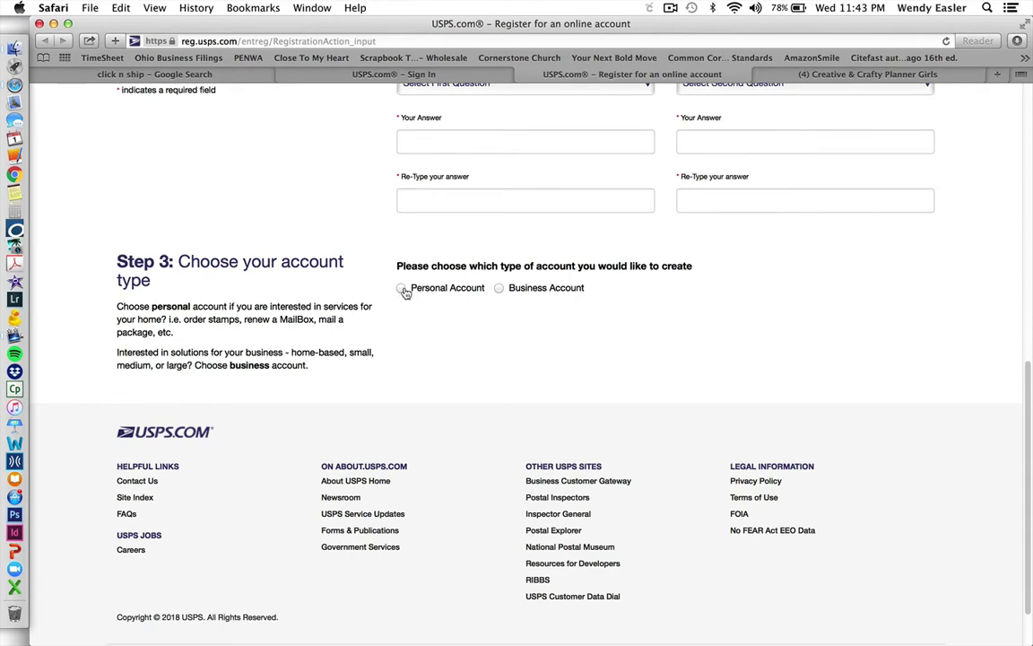
left_click(402, 287)
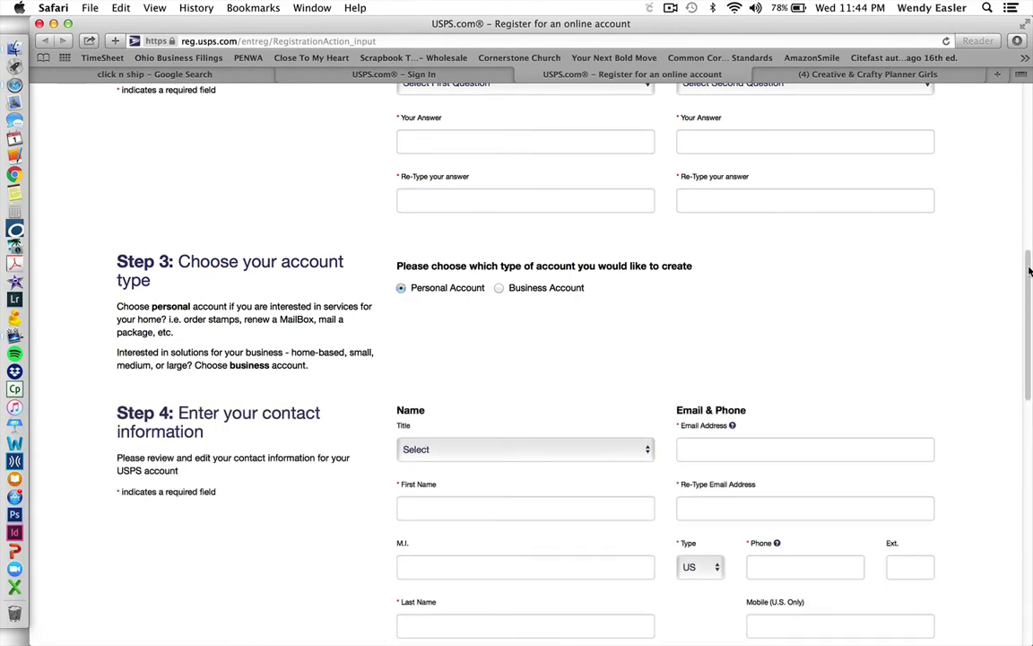
left_click_drag(1026, 273, 1031, 470)
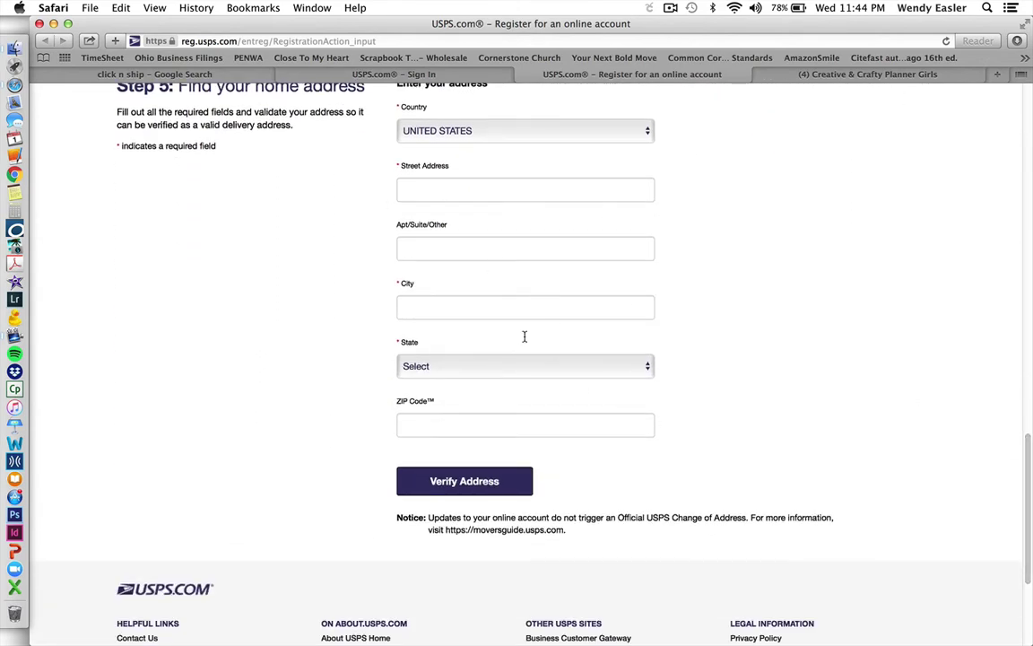
- Sign in to Create Shipping Labels and enable email tracking notifications for this label
left_click(425, 75)
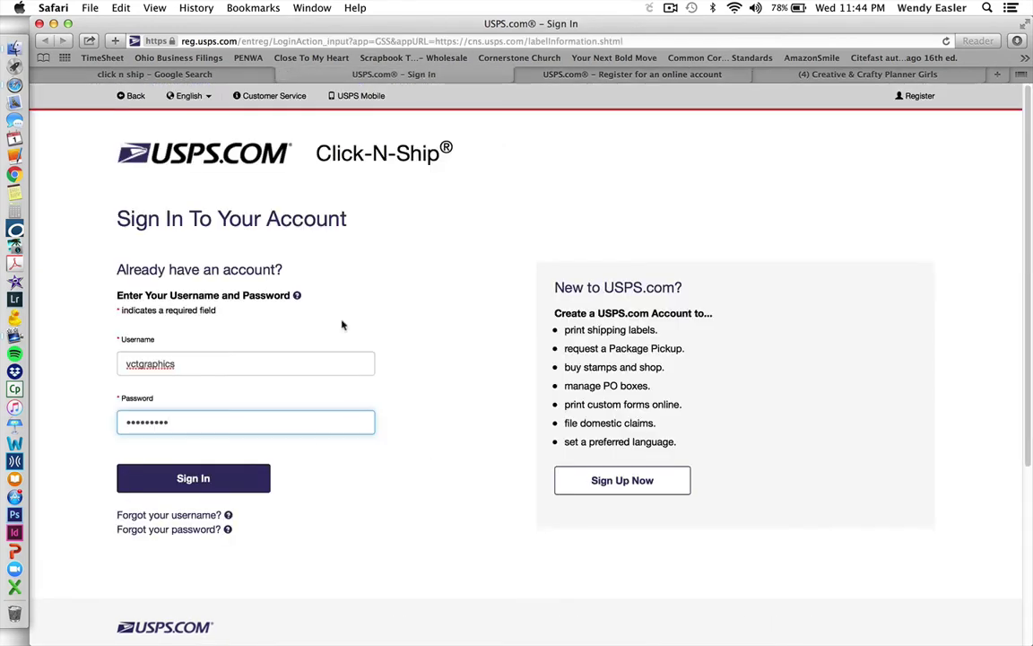
left_click(228, 478)
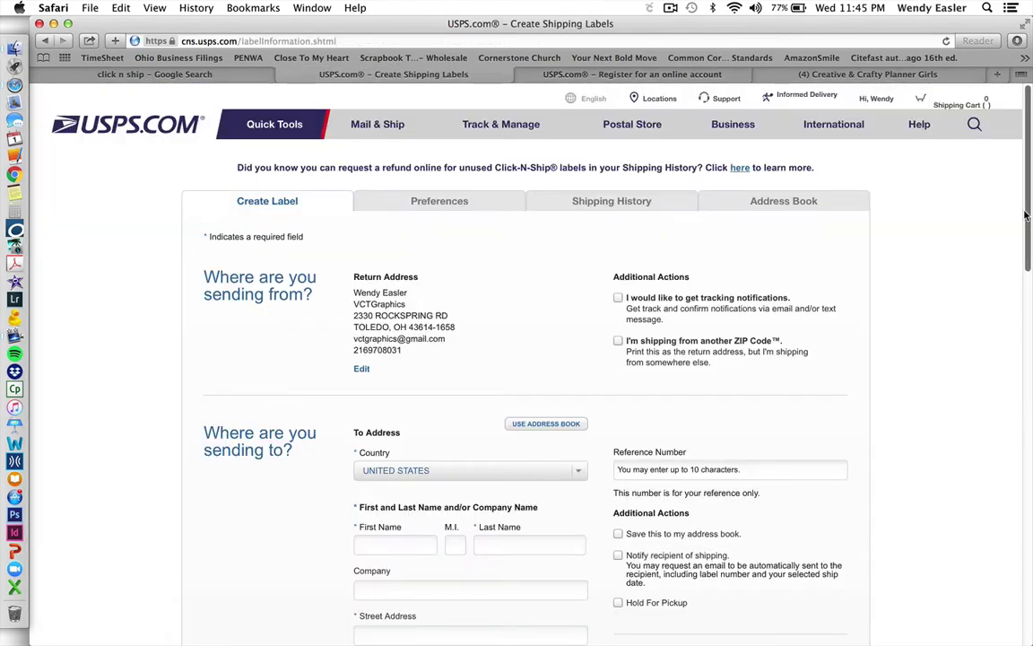
scroll(473, 186, "down", 2)
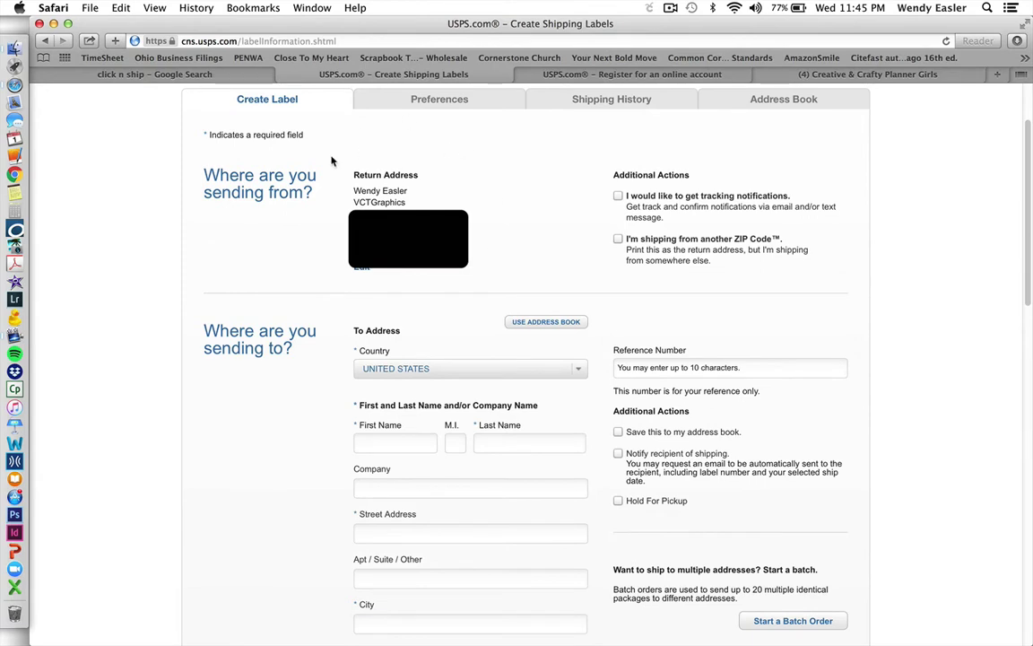
left_click(618, 196)
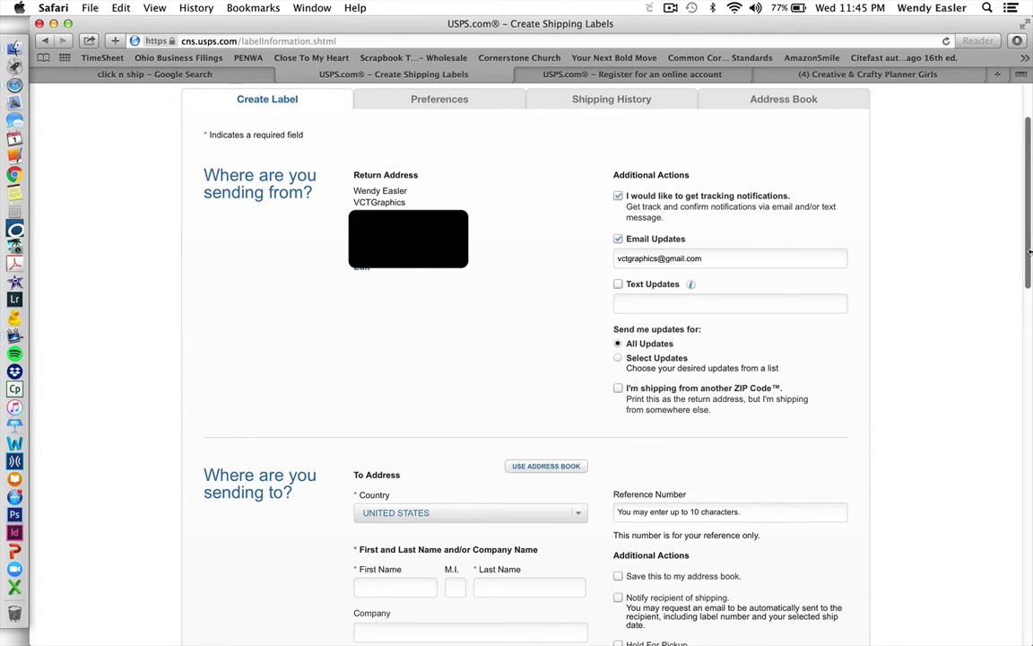
scroll(1030, 283, "down", 3)
left_click_drag(1030, 283, 1030, 355)
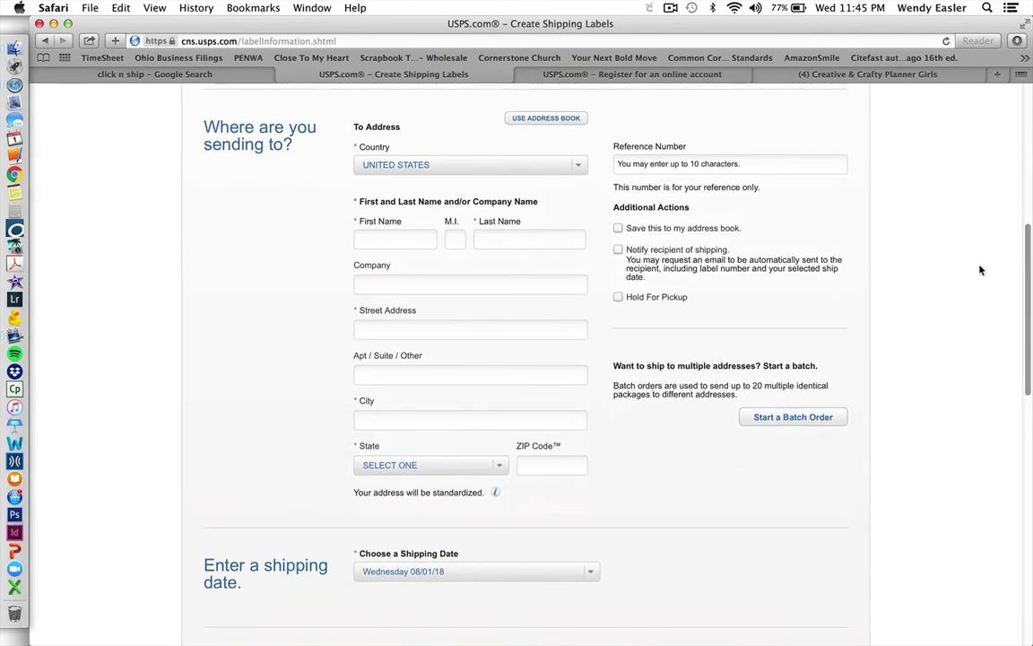
- Load the second address-book contact, the Oxford, Indiana PO Box, as the recipient address
left_click(562, 122)
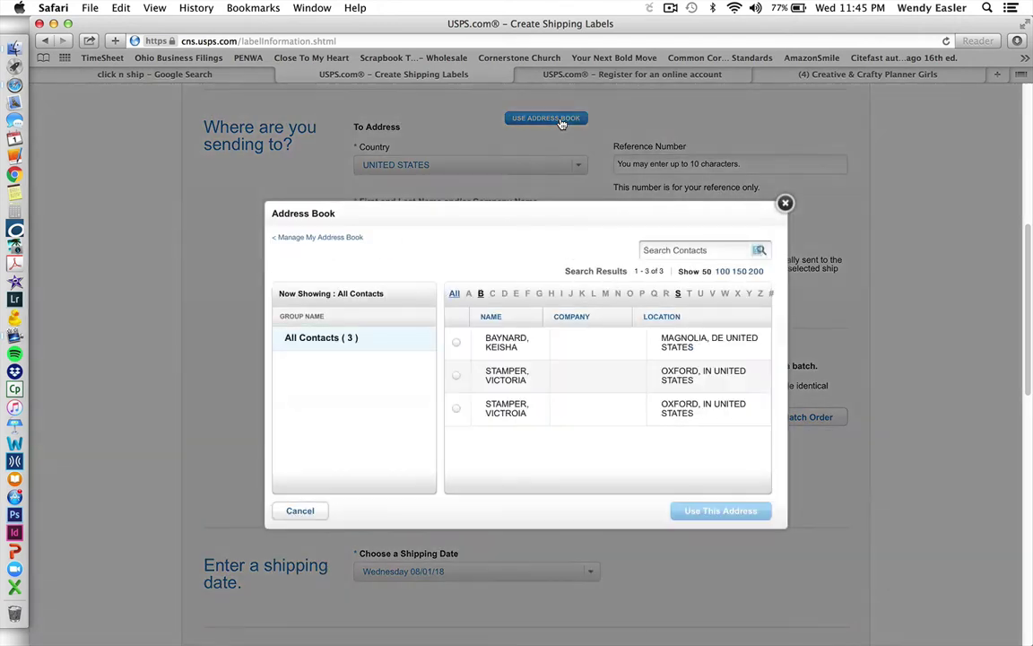
left_click(456, 377)
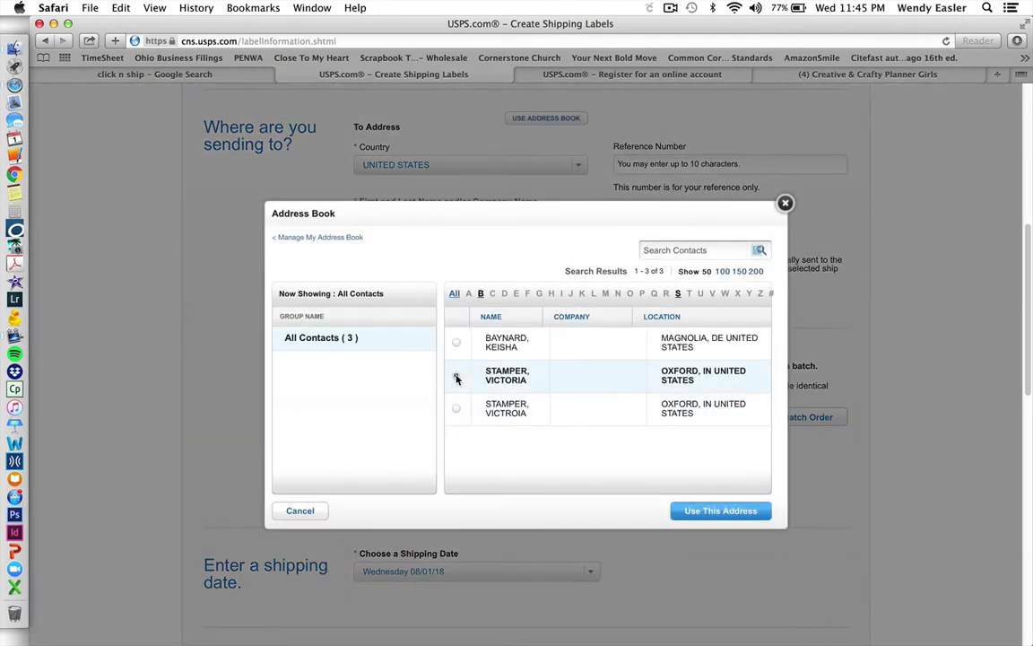
left_click(738, 511)
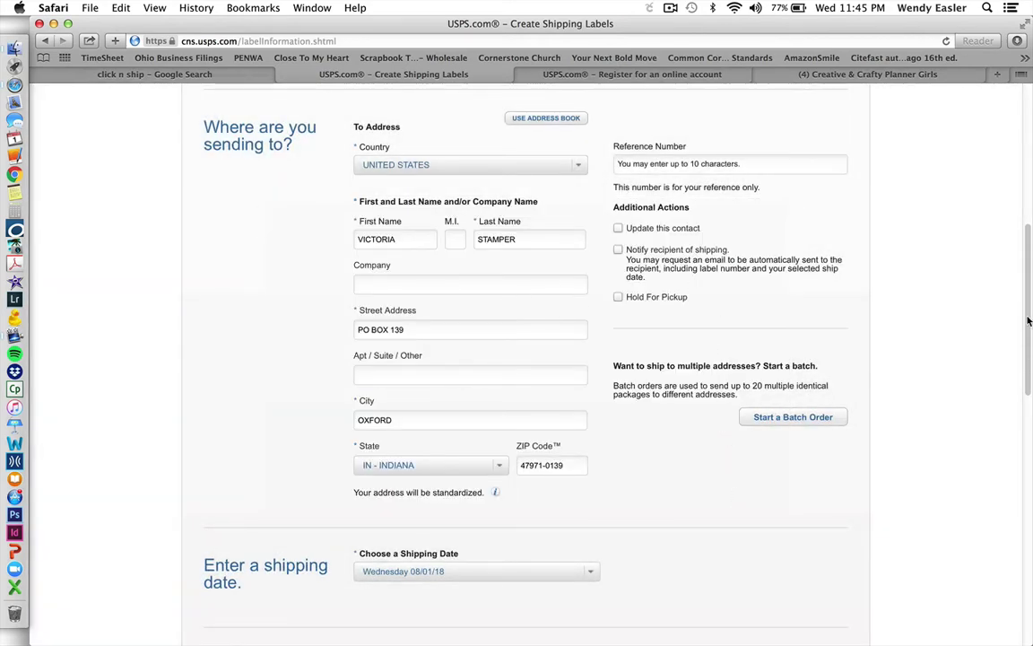
left_click_drag(1028, 321, 1019, 415)
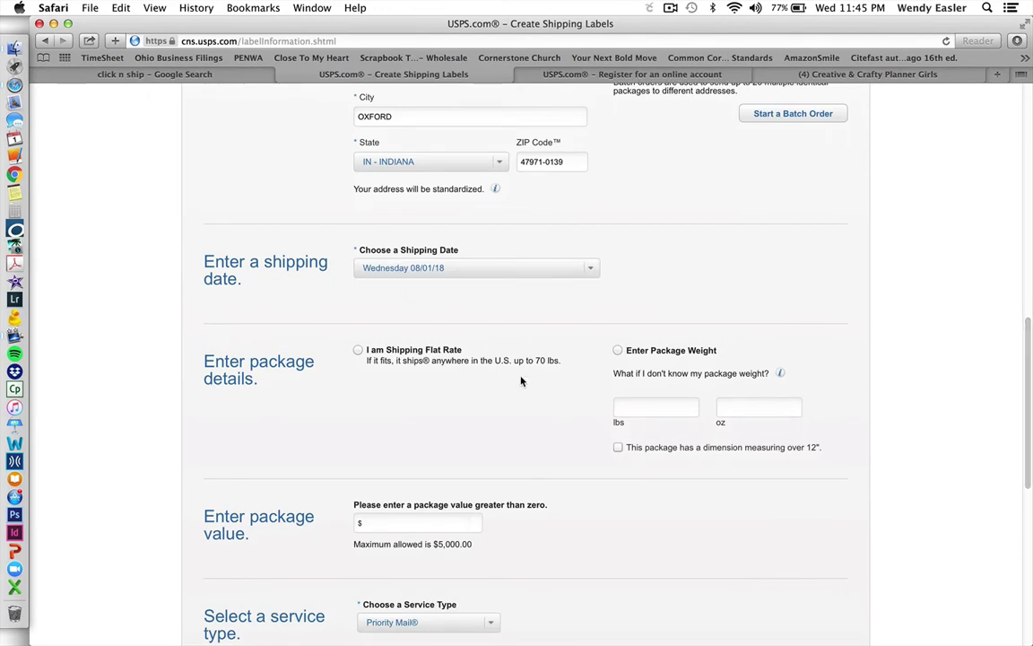
- Enter a package weight of 1 lb 4 oz instead of flat rate
left_click(679, 409)
type("1")
left_click(766, 413)
type("4")
- Keep Priority Mail as the service type and list its options, priced $6.70–$13.65
scroll(1029, 462, "down", 2)
scroll(1028, 462, "down", 4)
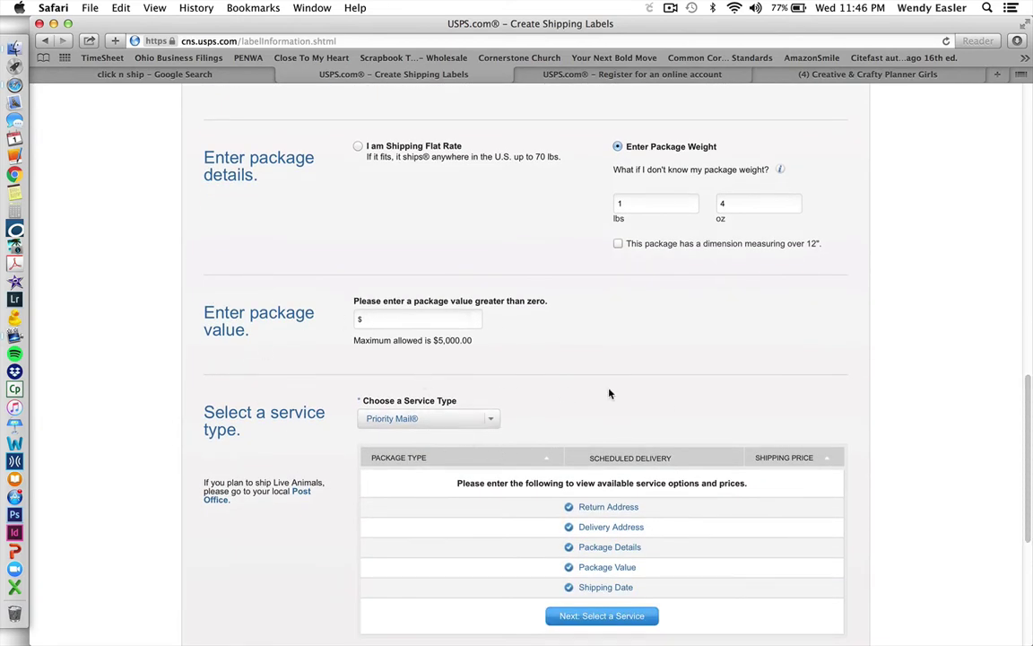
left_click(481, 422)
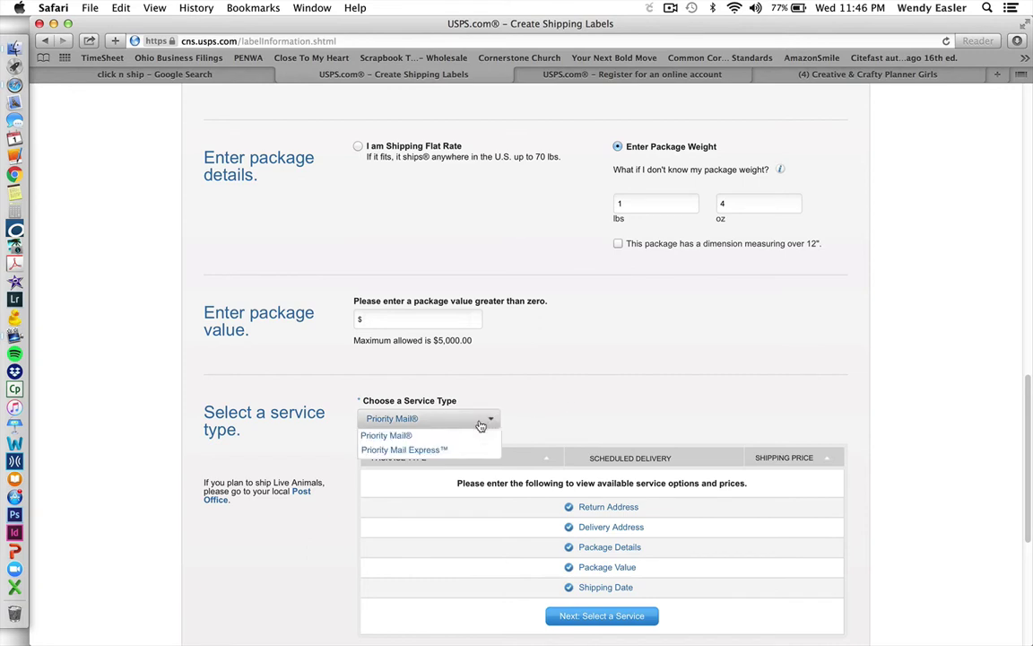
left_click(807, 345)
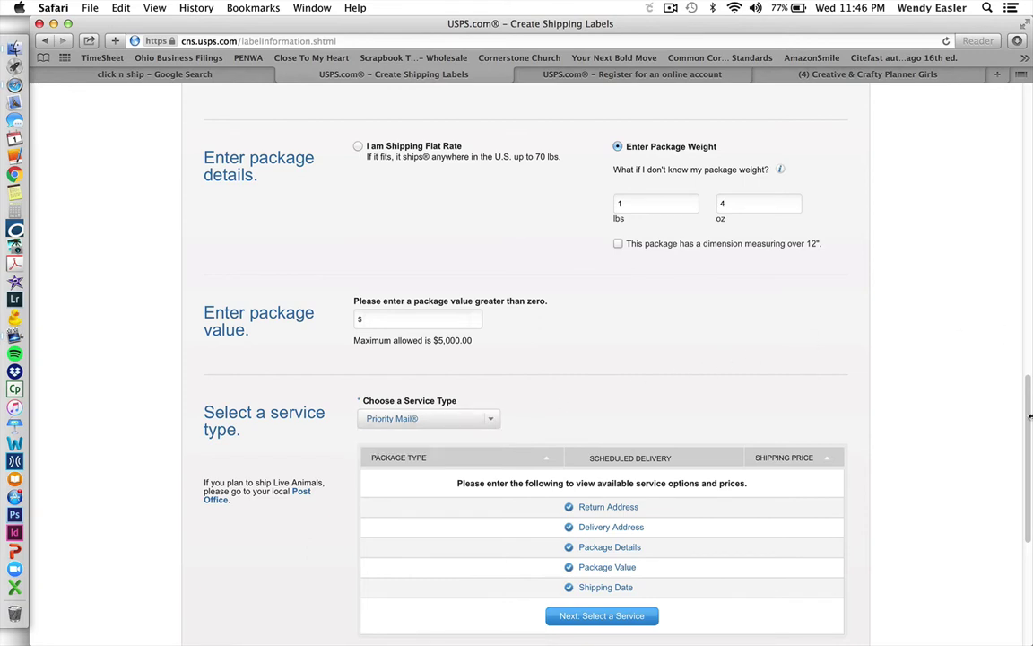
scroll(707, 384, "down", 5)
scroll(707, 384, "up", 2)
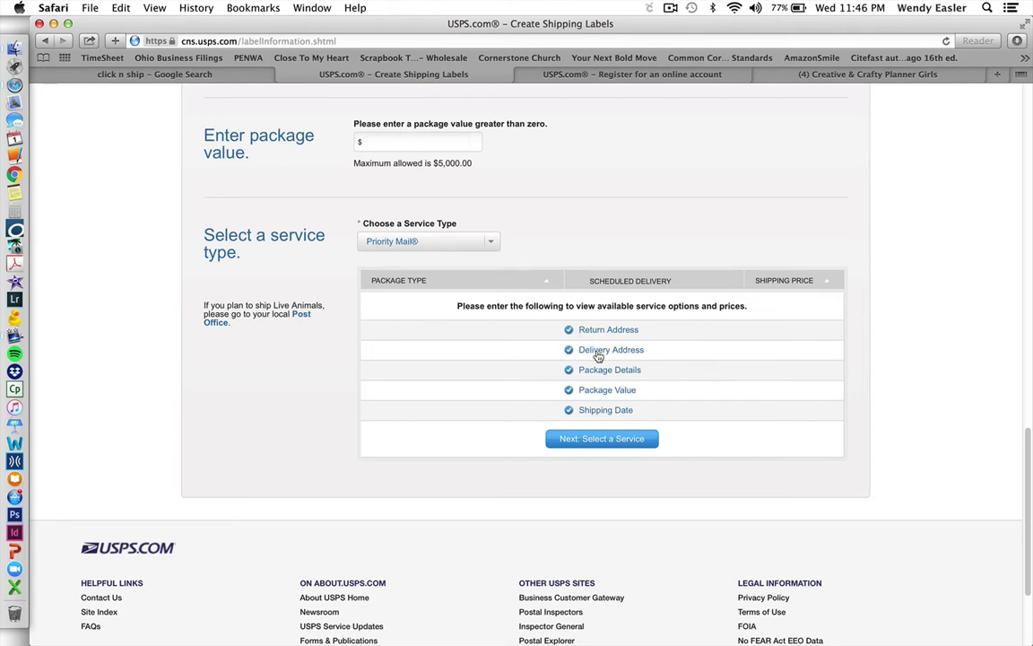
left_click(608, 443)
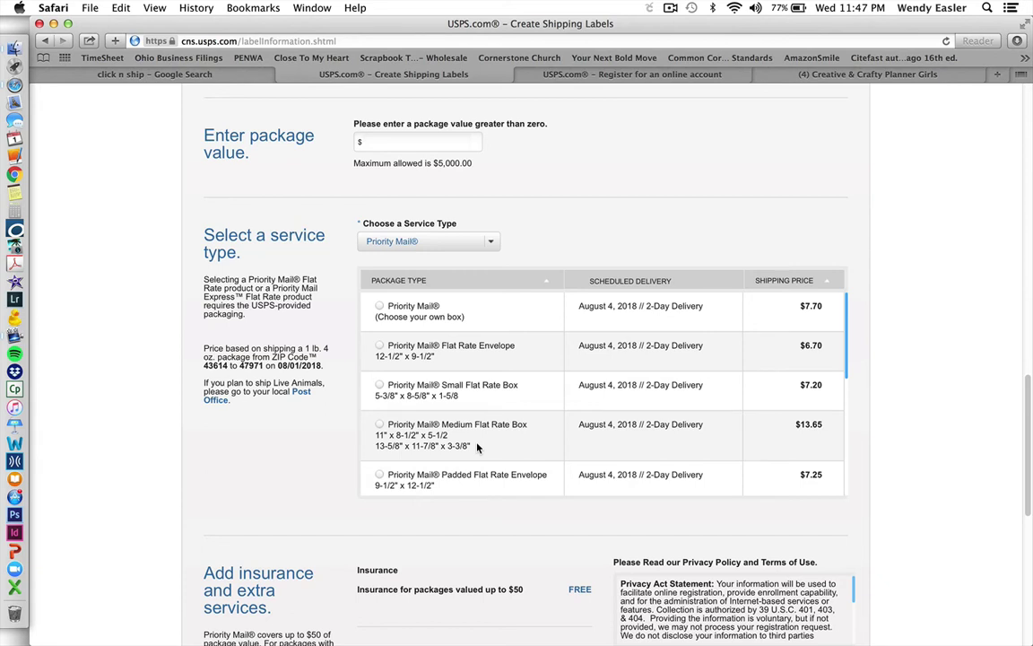
- Select the Priority Mail Flat Rate Envelope package, making the label total $6.70
left_click(379, 308)
mouse_move(851, 338)
left_mouse_down()
mouse_move(851, 353)
mouse_move(844, 335)
left_mouse_up()
left_click(379, 348)
scroll(1005, 448, "down", 2)
scroll(1014, 484, "down", 6)
scroll(1019, 512, "down", 1)
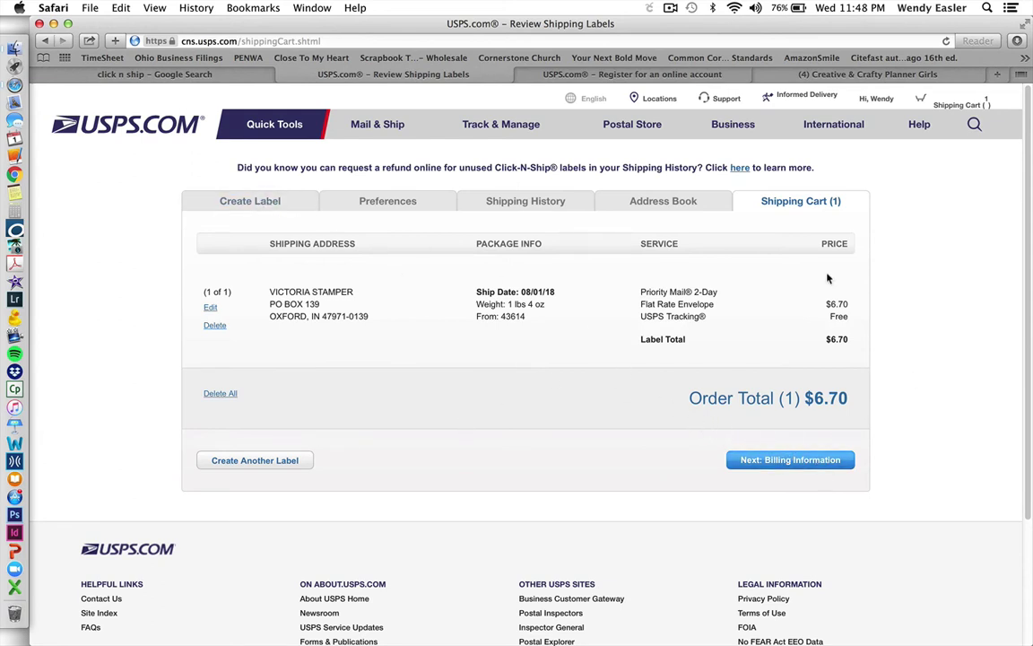
- Proceed from the shipping cart to Billing Information for the $6.70 order
left_click(785, 463)
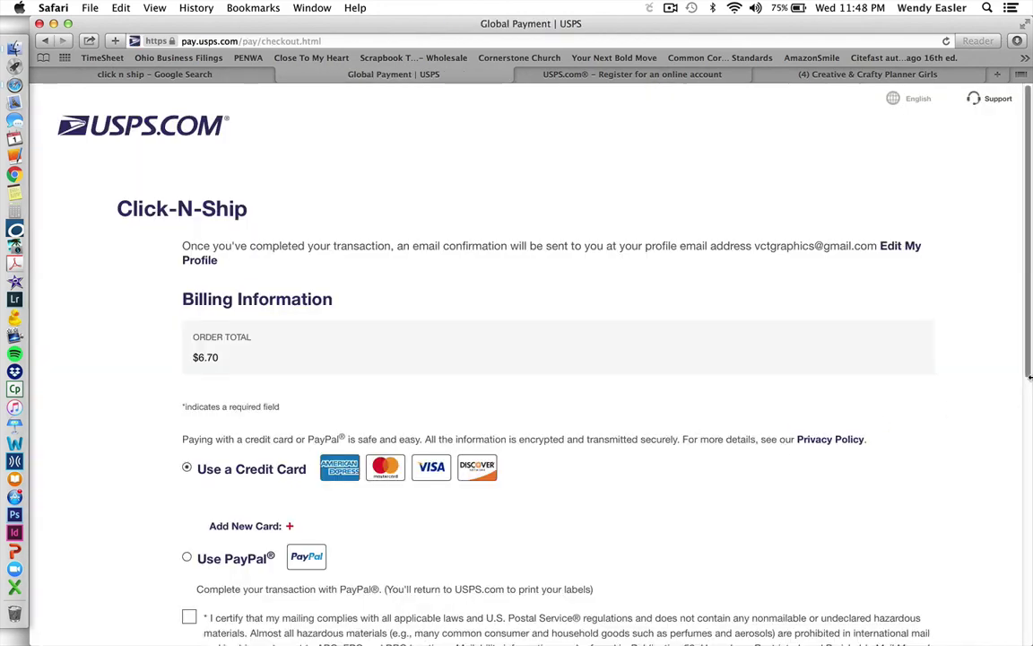
- Certify the mailing has no hazardous materials and choose PayPal as the payment method
scroll(1028, 212, "down", 10)
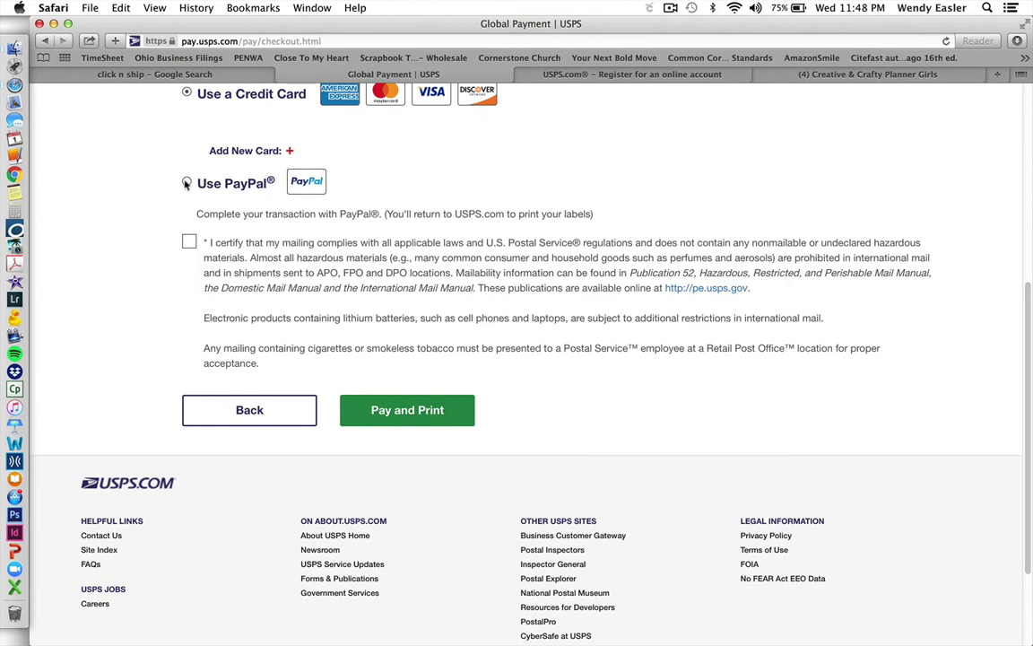
left_click(189, 241)
left_click_drag(1029, 341, 1029, 249)
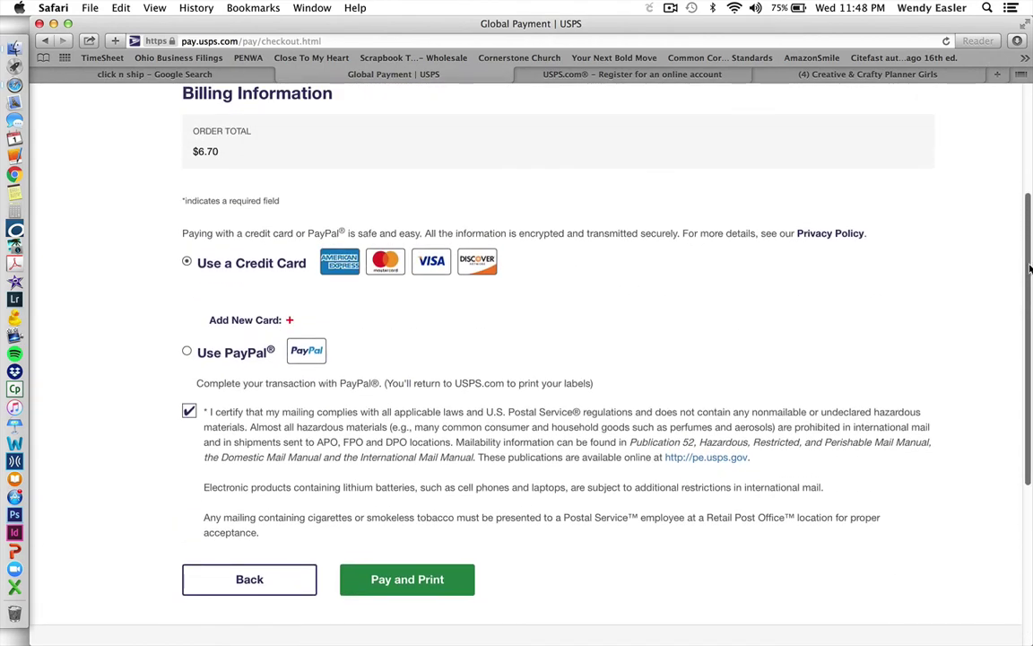
left_click_drag(1029, 250, 1028, 169)
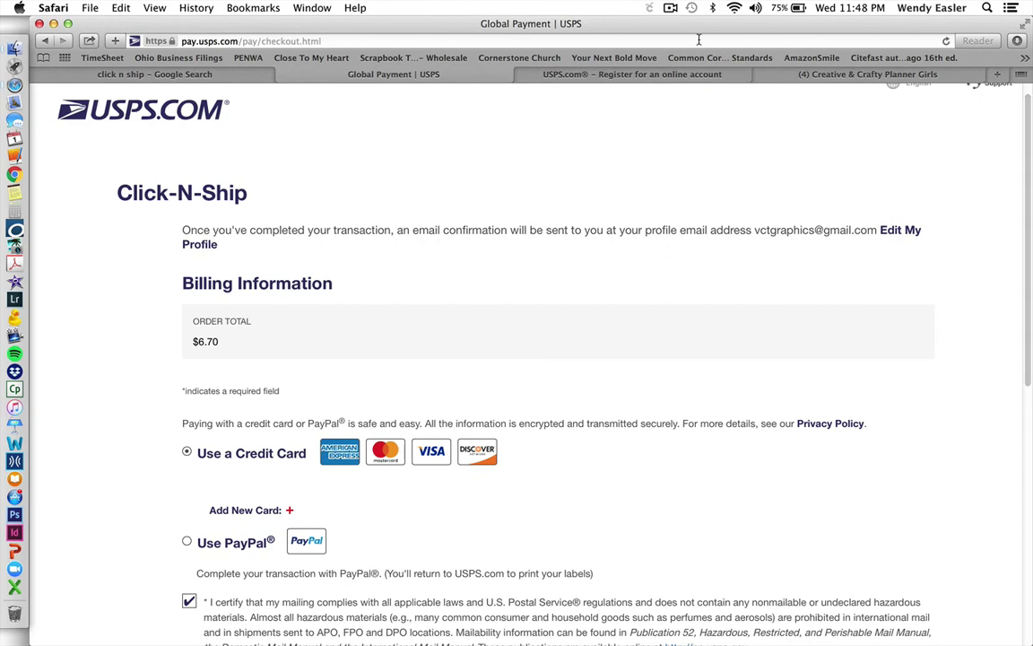
left_click(187, 540)
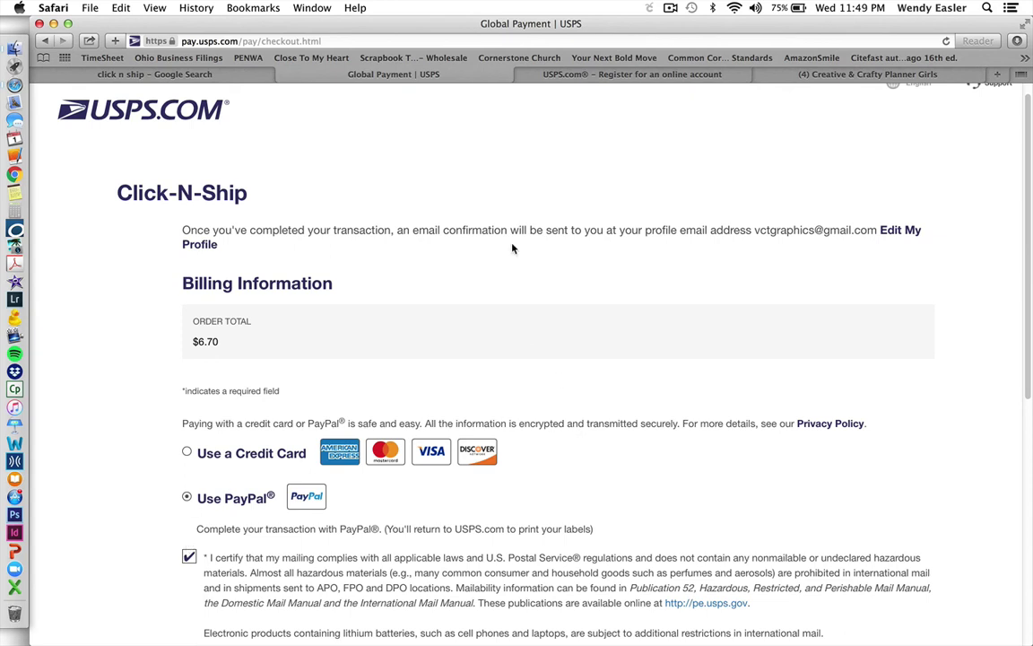
- Open Label-440786239.pdf from Safari's downloads list in Acrobat
left_click(1017, 41)
left_click(832, 102)
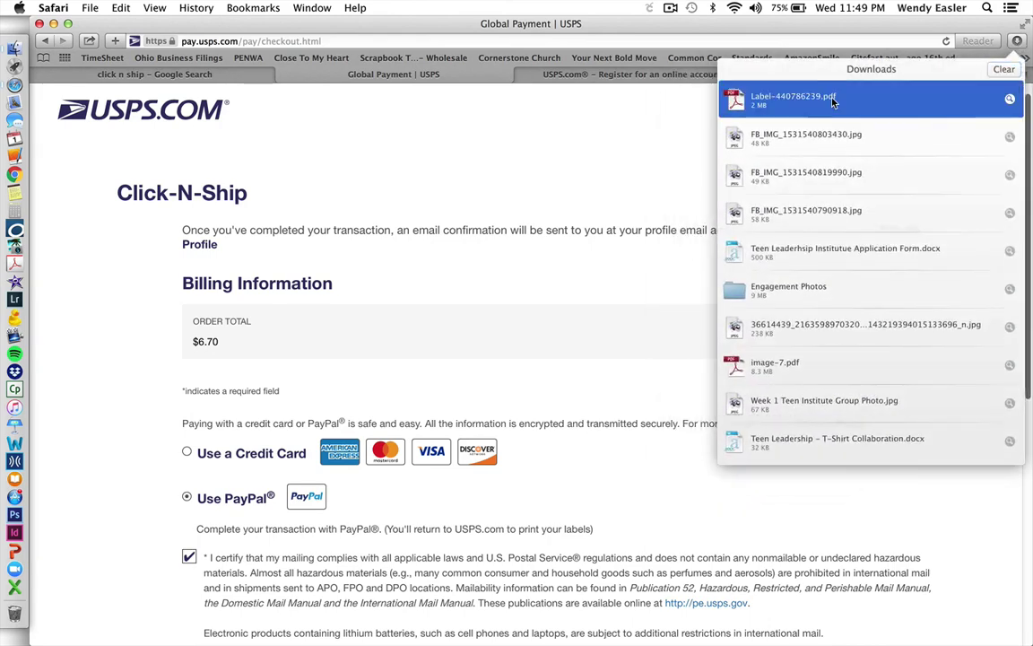
double_click(832, 101)
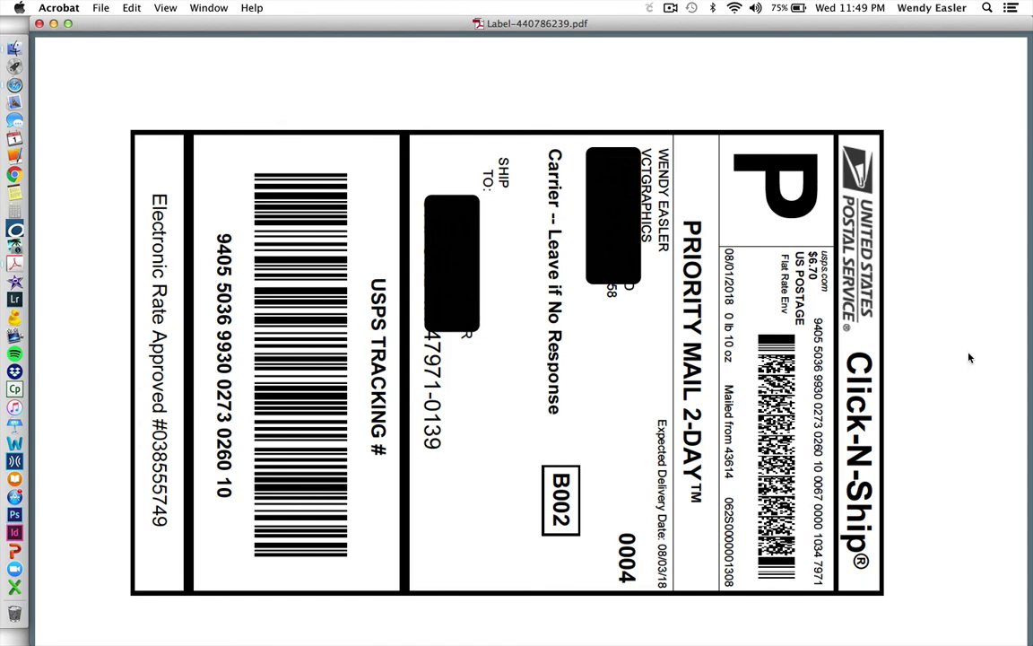
- Close the label PDF and the Acrobat X Pro start window
left_click(39, 23)
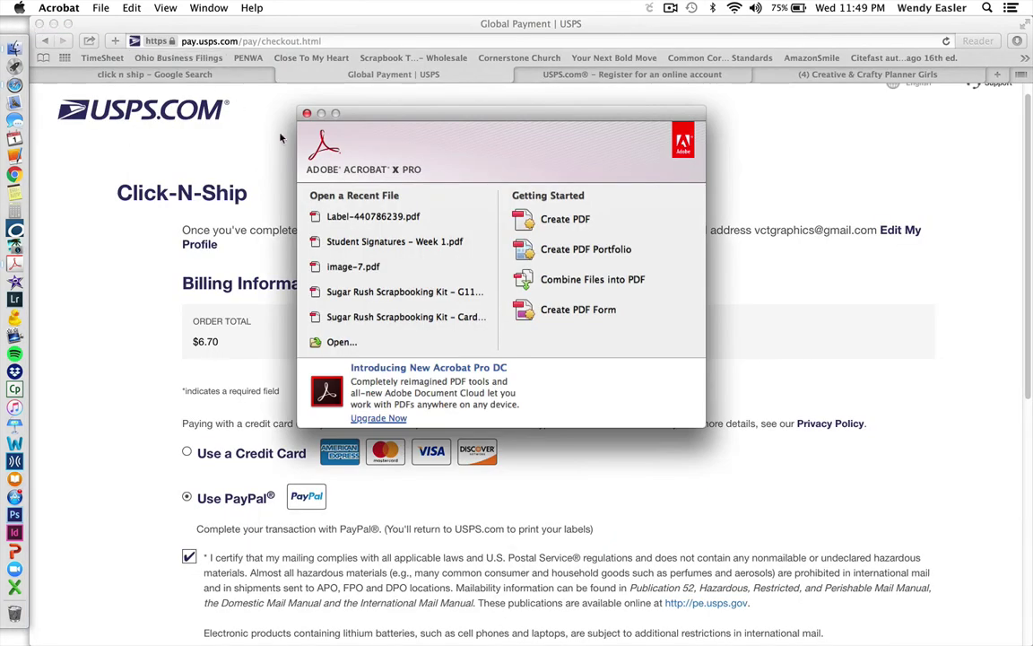
left_click(307, 113)
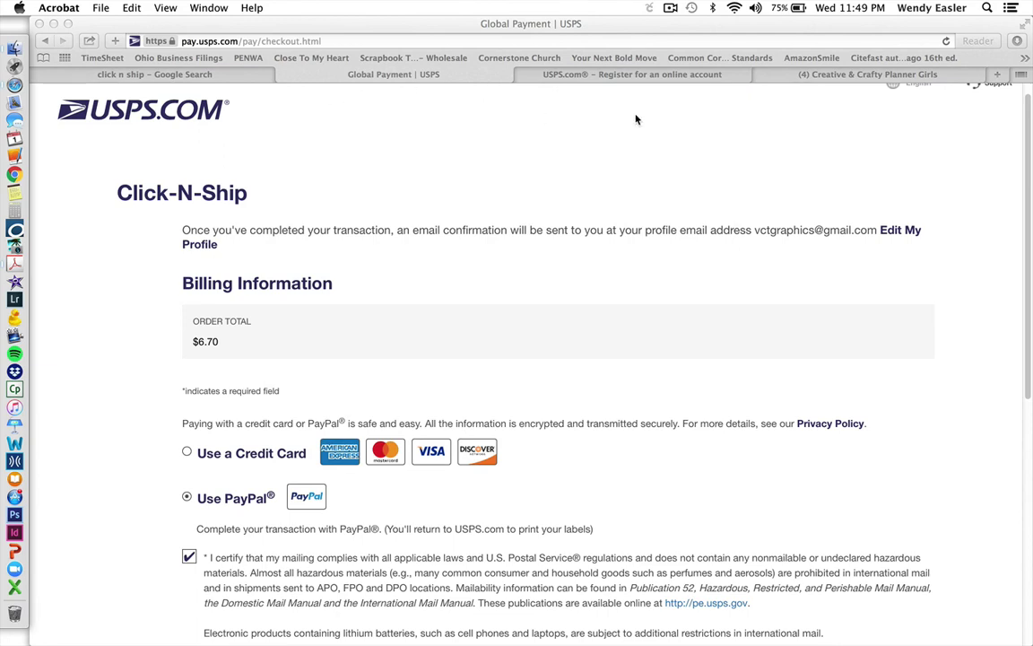
- Close the Global Payment | USPS and USPS Register tabs in Safari
left_click(283, 74)
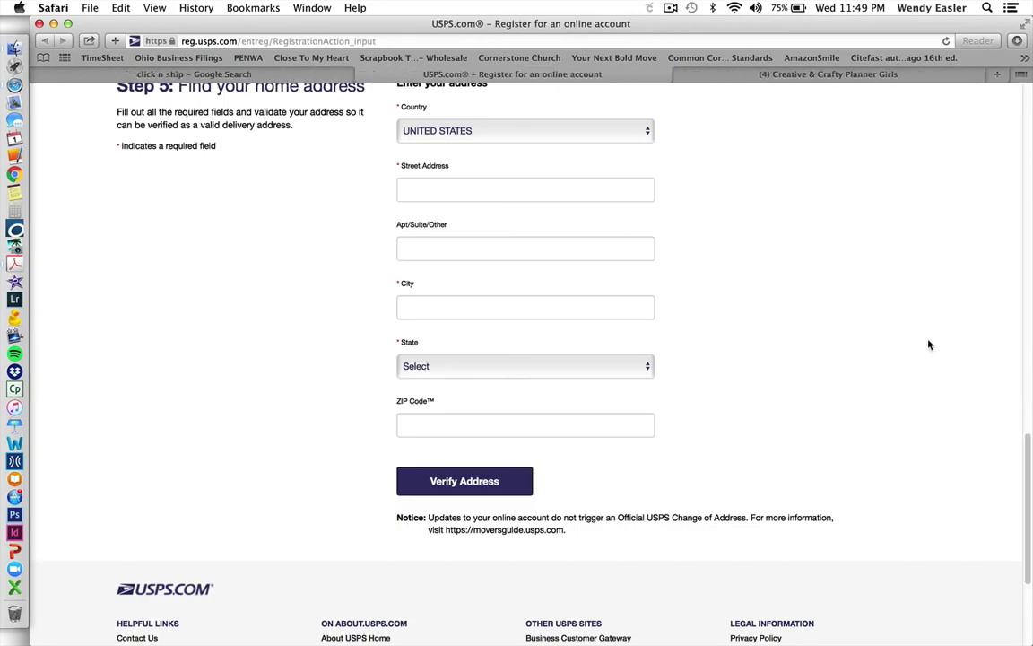
left_click(362, 75)
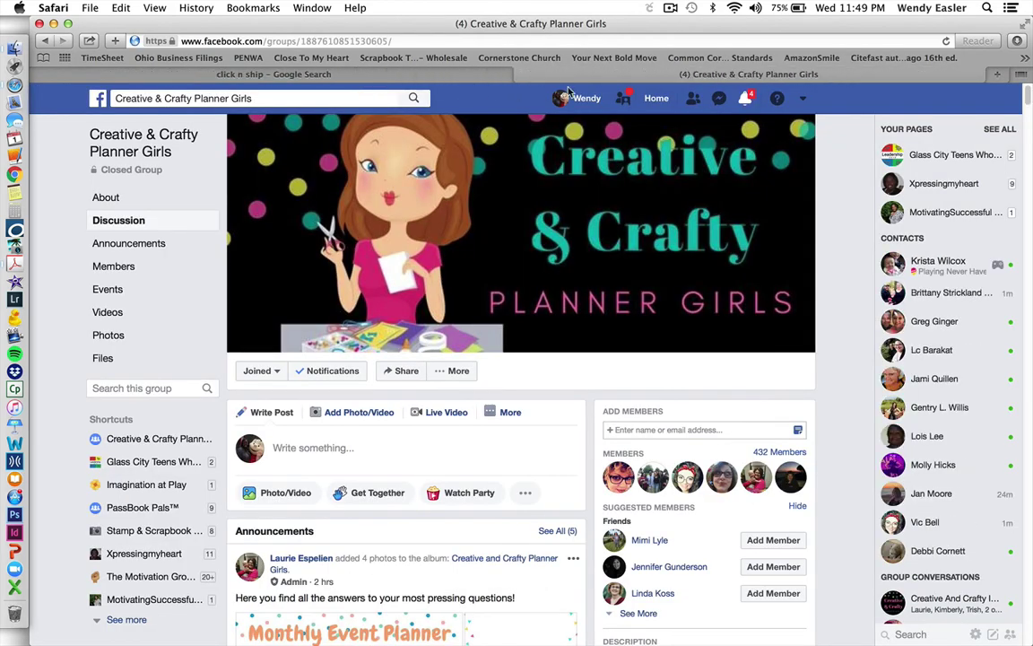